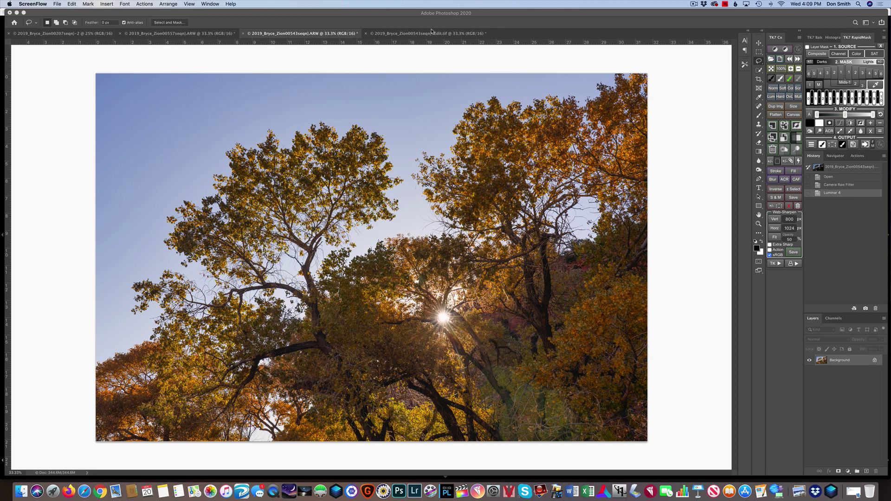
Show the finished Edit.tif autumn-trees edit in Photoshop, then switch to the Zion river RAW document
click(431, 36)
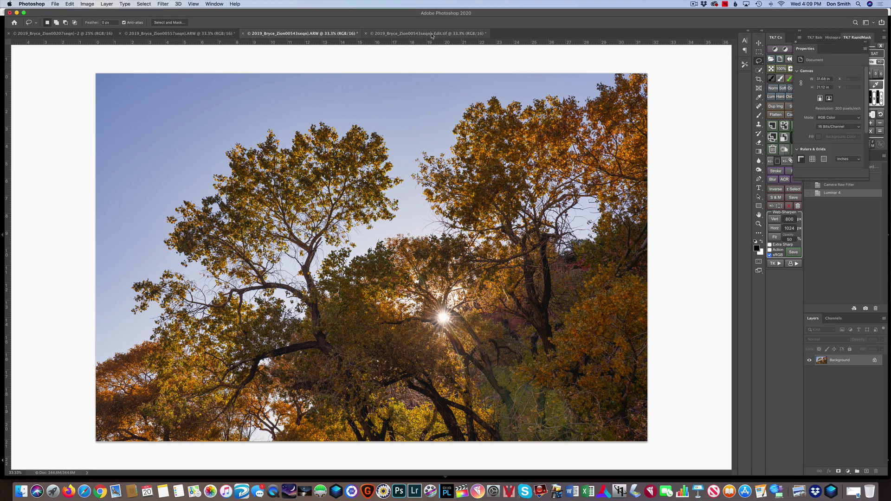
click(432, 34)
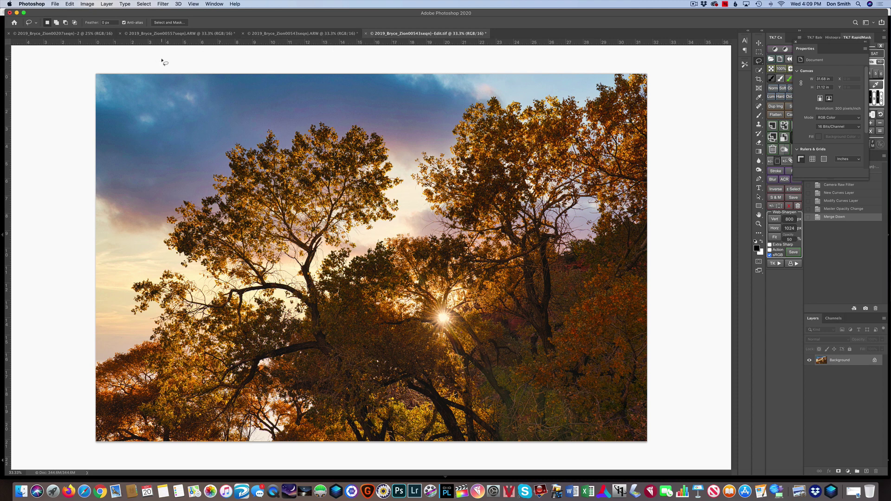
click(177, 34)
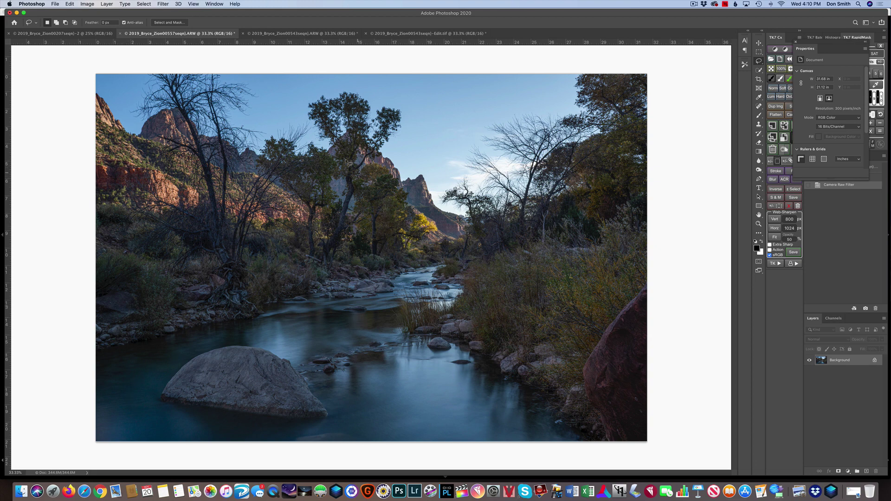
Open the Filter menu for the Zion river photo
click(162, 4)
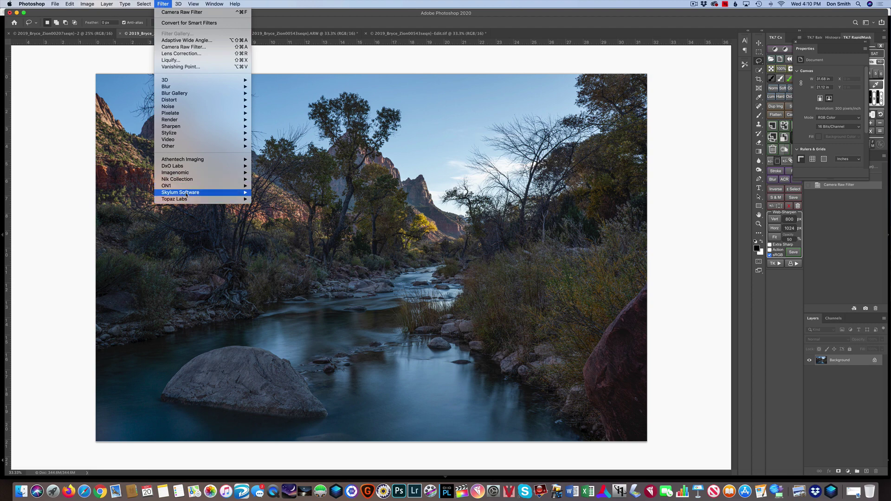
Send the Zion river photo to Luminar 4 via Filter > Skylum Software > Luminar 4…
mouse_move(208, 192)
click(282, 199)
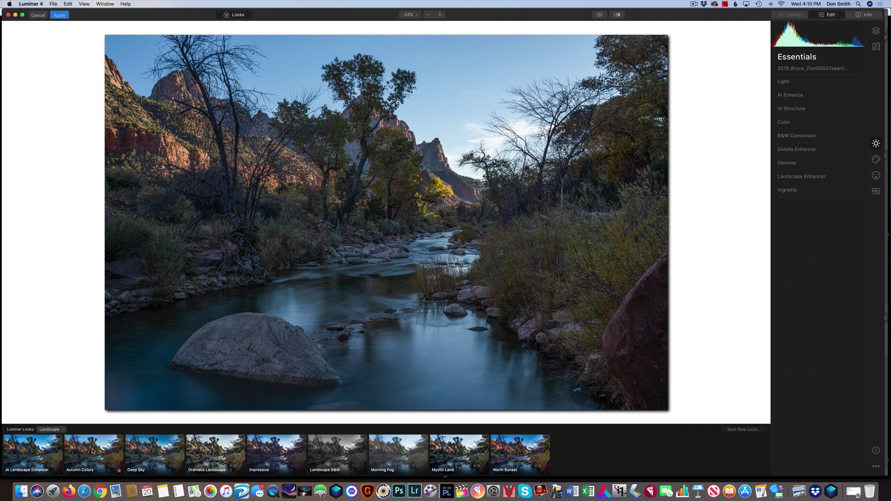
Apply the Autumn Colors look, browse the Creative, Portrait and Professional tools, and return to Creative
click(94, 453)
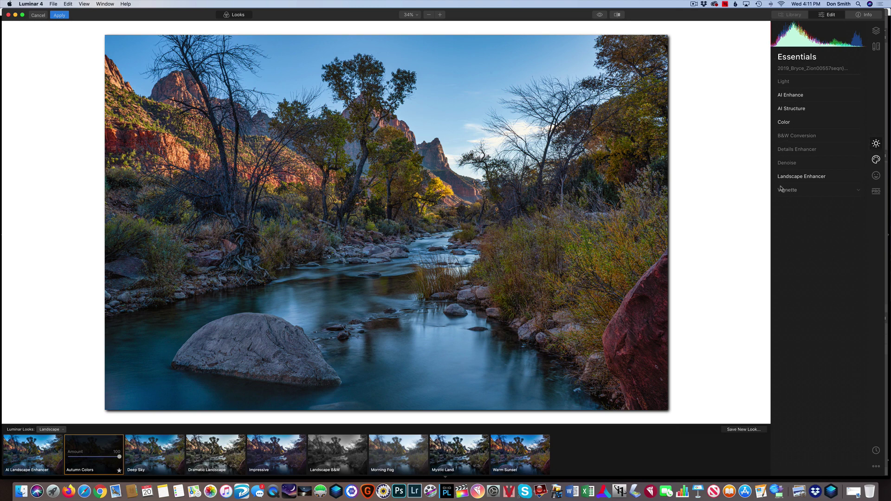
click(877, 160)
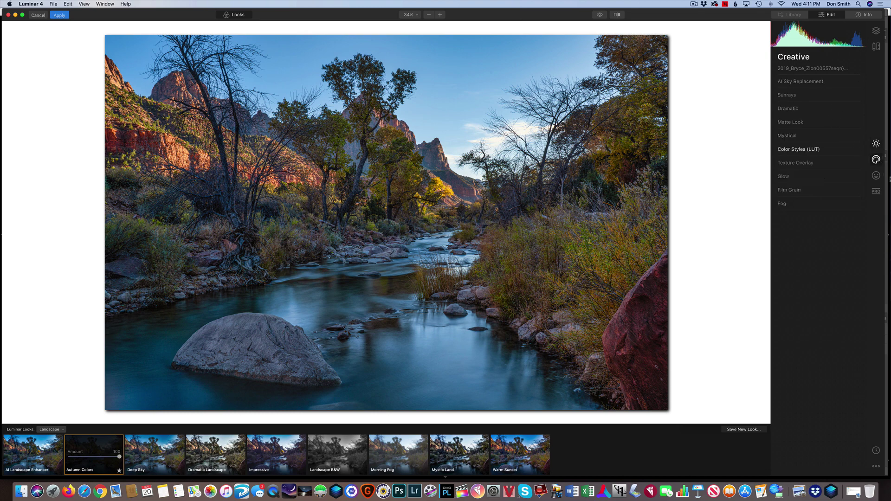
click(877, 176)
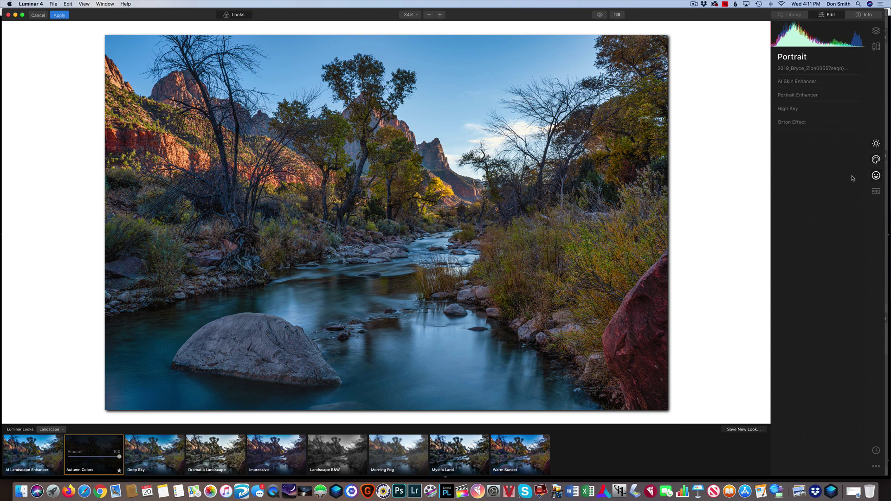
click(875, 192)
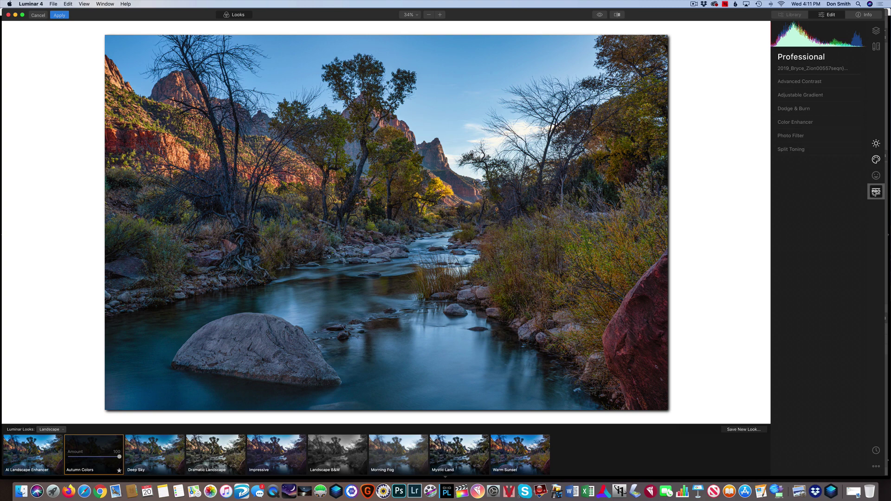
click(876, 159)
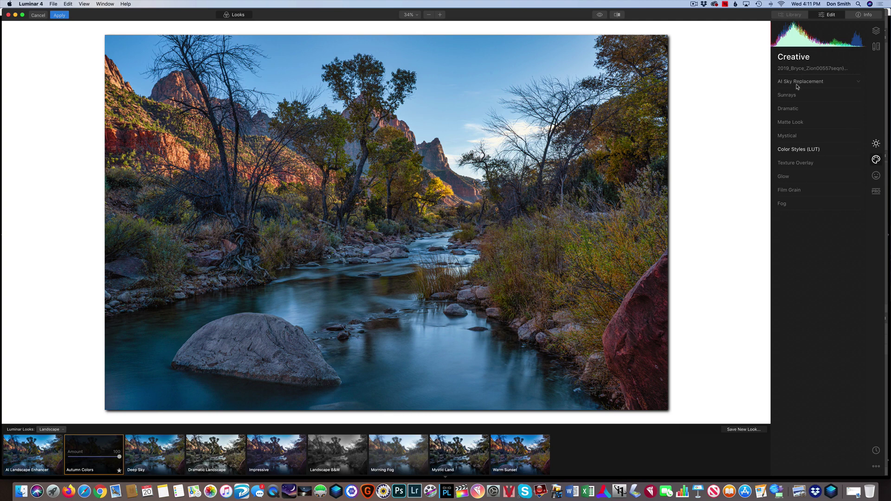
Expand AI Sky Replacement, showing Horizon Blending 20 and Sky Global 50
click(819, 82)
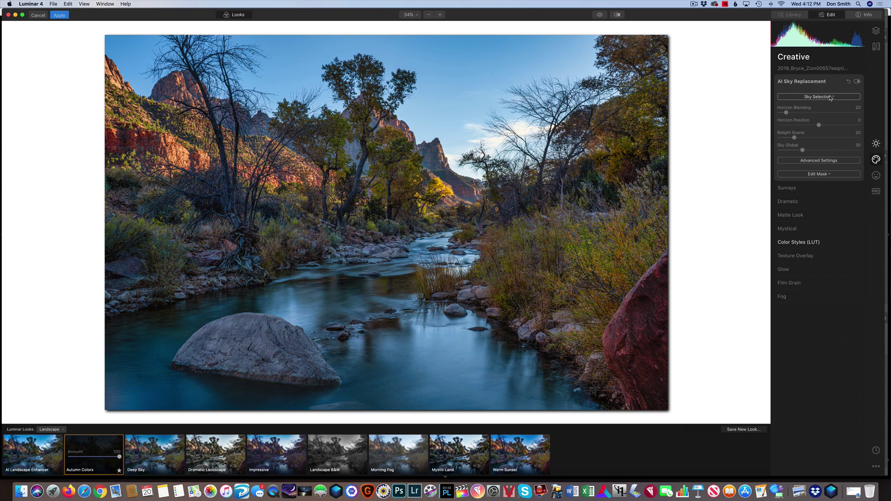
Try Dramatic Sky 1, then settle on Sunset 1 as the replacement sky
click(831, 98)
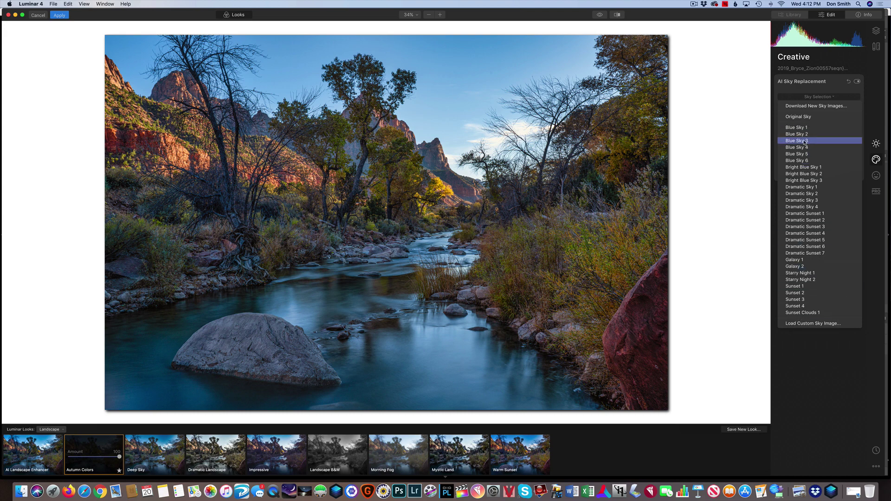
click(797, 187)
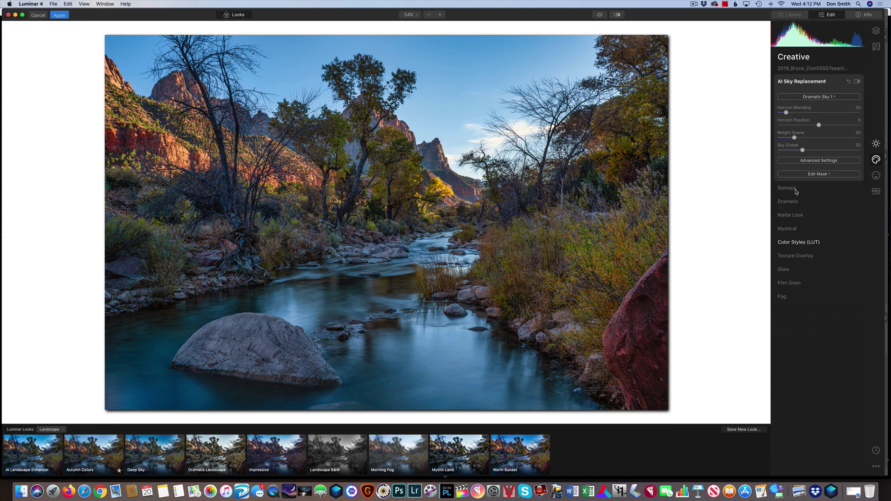
click(811, 97)
click(801, 286)
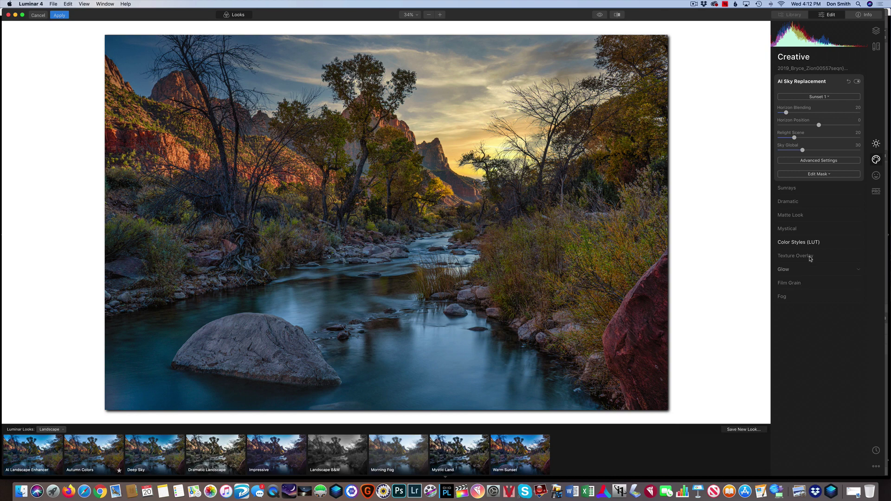
click(824, 99)
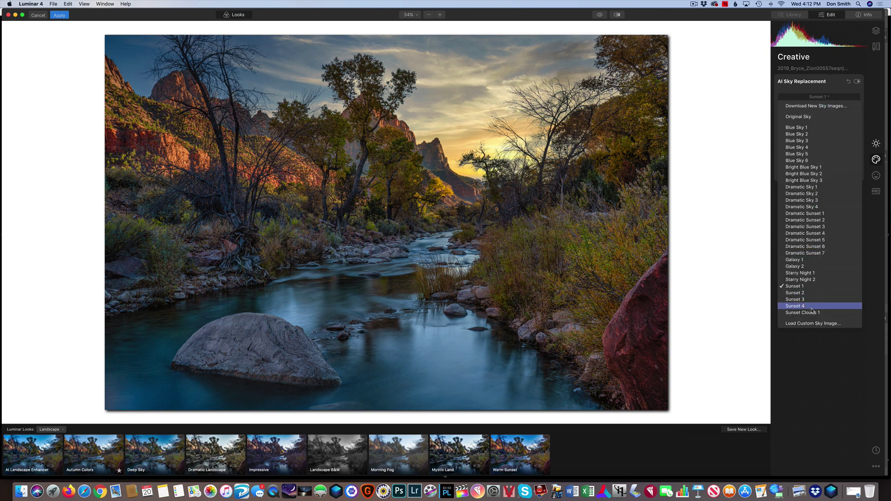
Load the third custom sunset JPG from the Sky Photos folder as the new sky
click(808, 324)
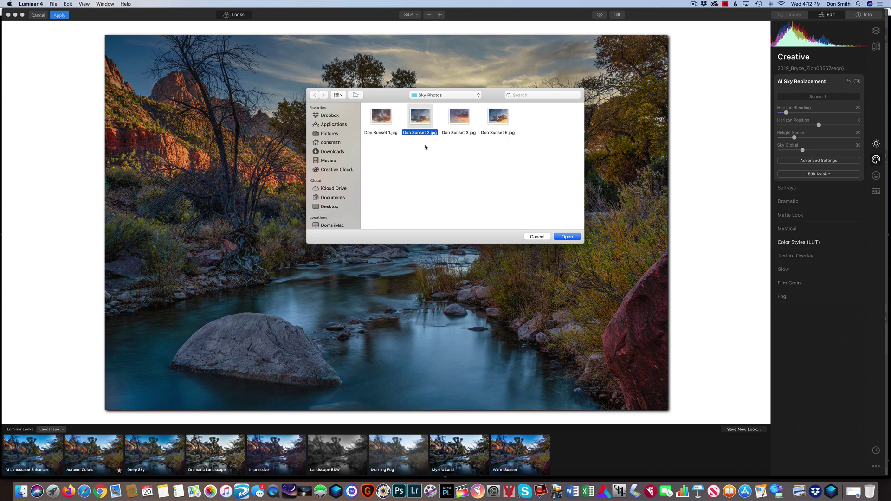
click(458, 115)
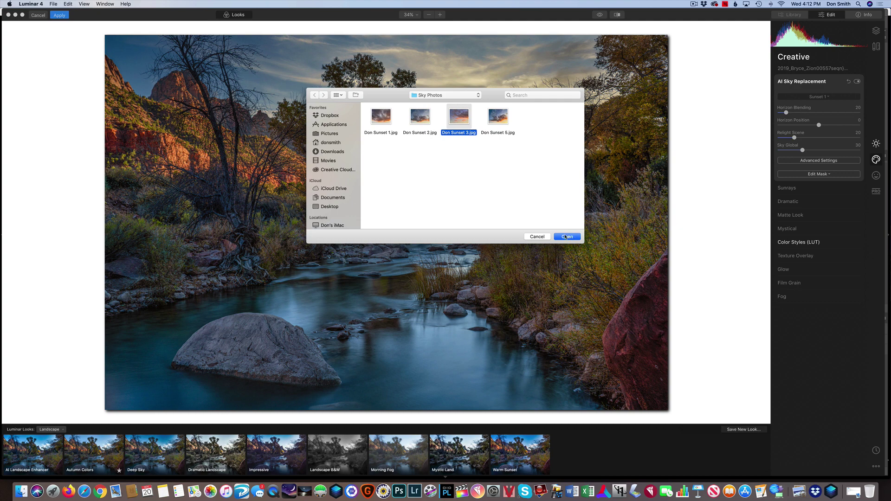
right_click(462, 121)
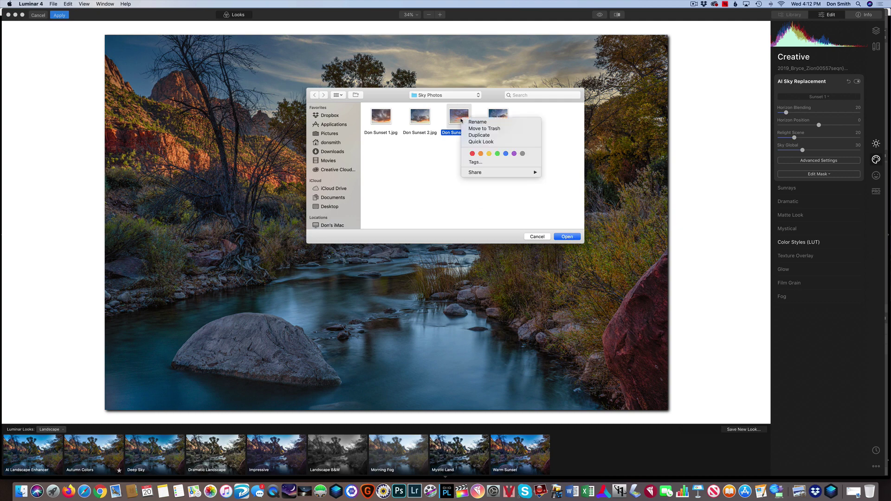
click(460, 122)
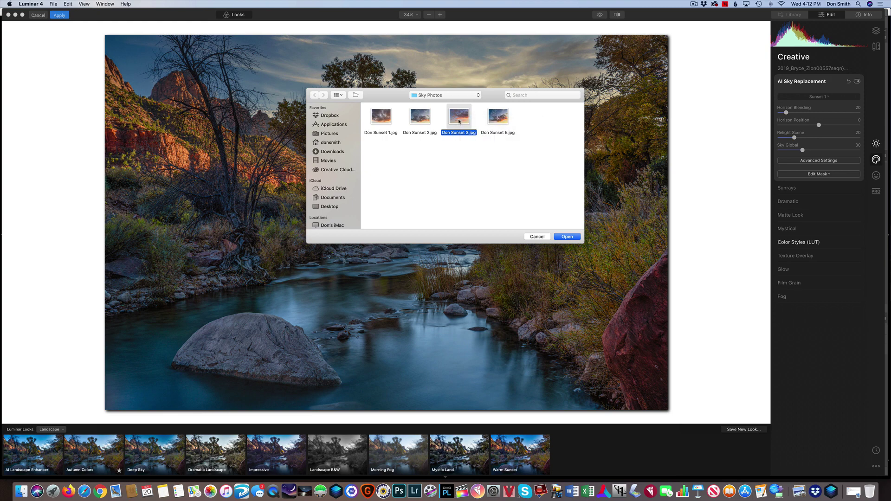
click(568, 236)
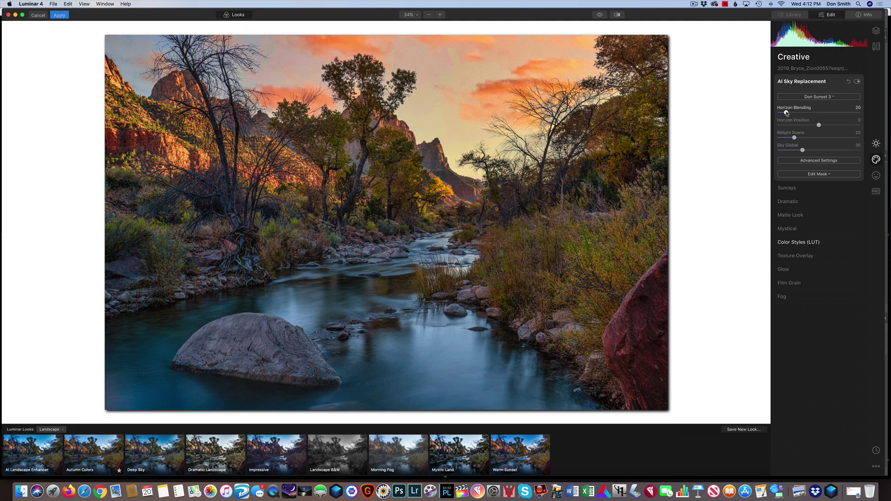
Set Horizon Position to -52 and Sky Global to 76, and expand Advanced Settings
drag(819, 126, 836, 153)
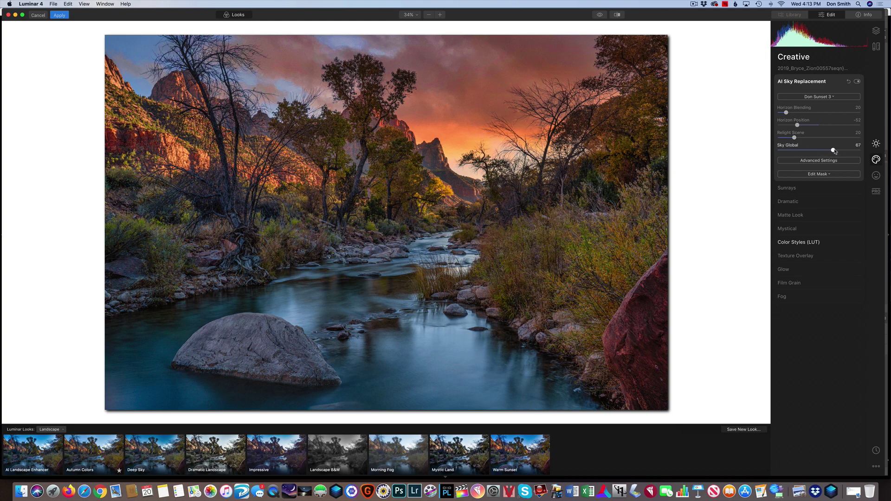
drag(835, 151, 843, 152)
click(828, 161)
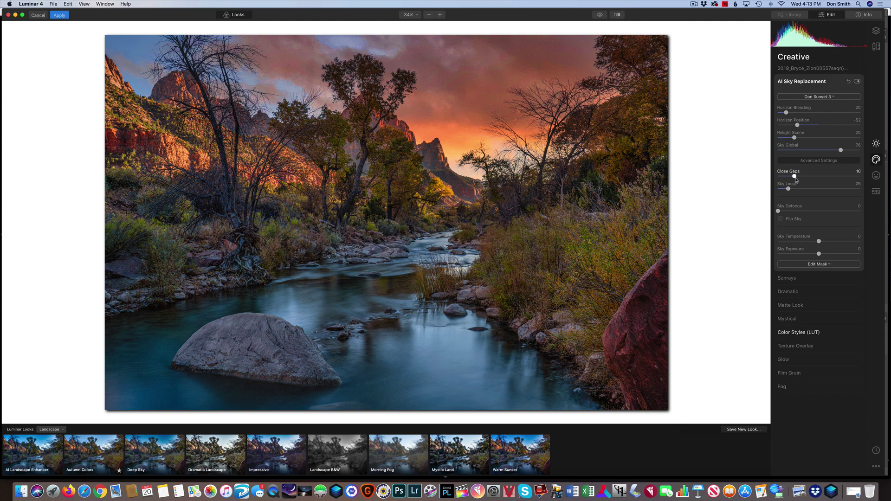
Set Close Gaps 34, Sky Defocus 27, Temperature 7 and Exposure 23, leaving Flip Sky off
drag(795, 176, 819, 192)
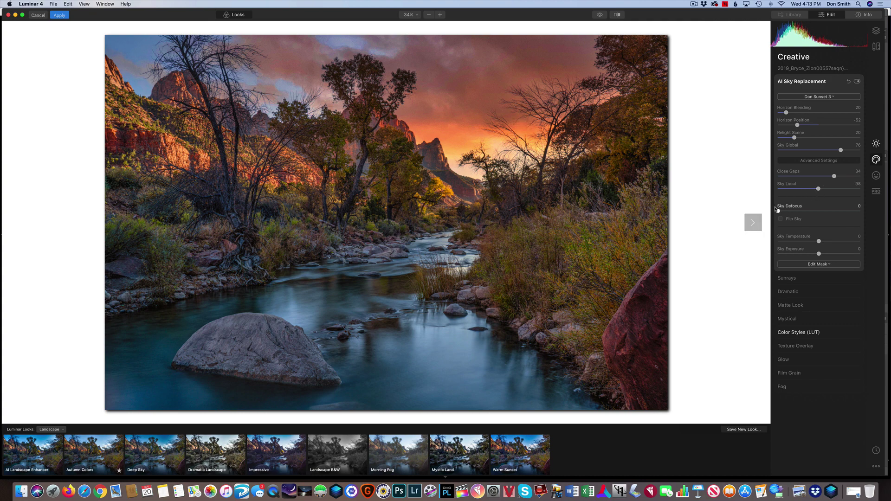
drag(778, 212, 803, 215)
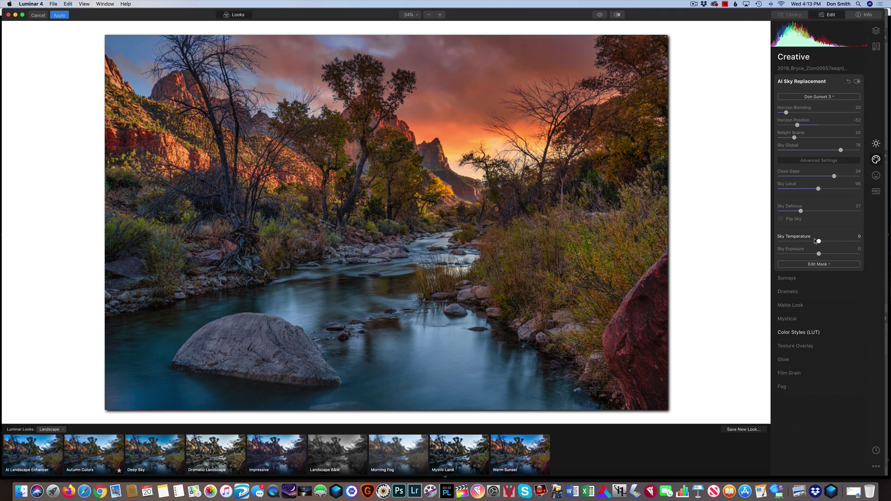
click(781, 219)
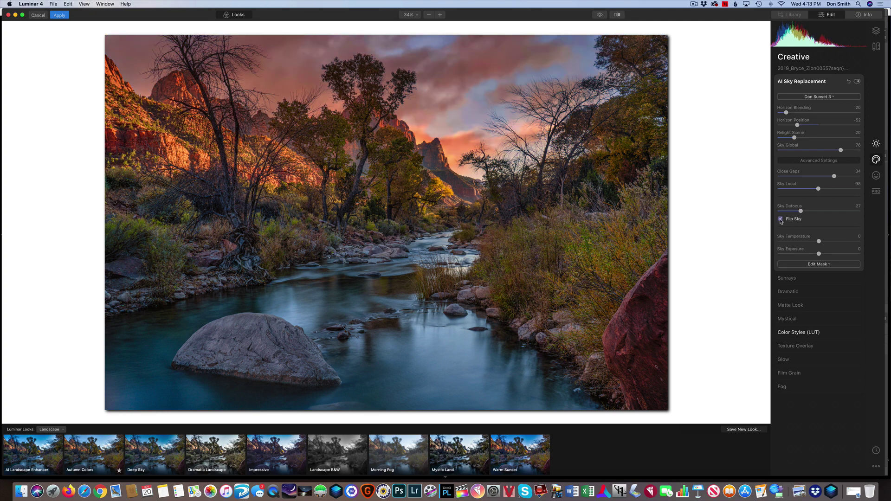
click(780, 220)
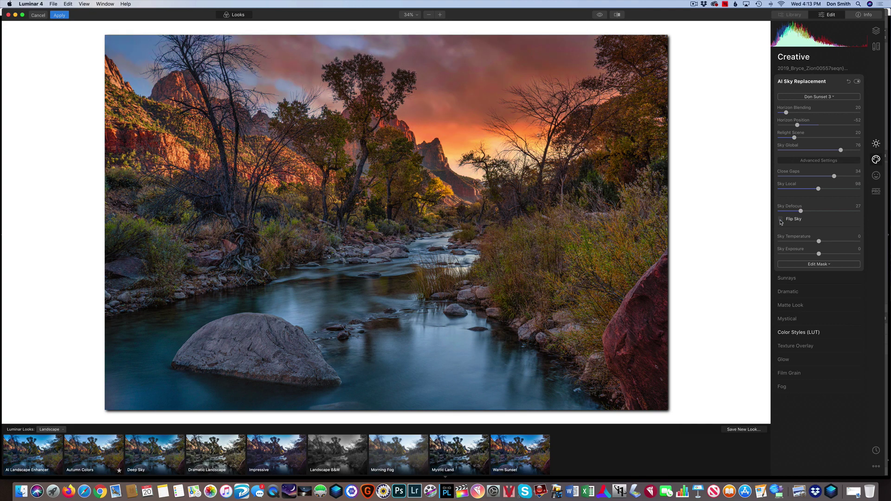
mouse_move(820, 243)
mouse_down()
mouse_move(832, 242)
mouse_move(798, 246)
mouse_move(829, 255)
mouse_up()
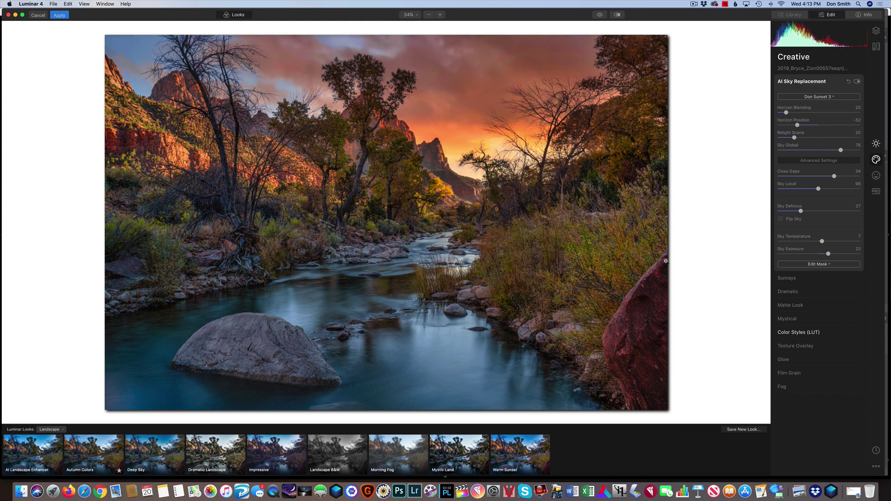
Glance at the Edit Mask options, then cancel Luminar 4 and confirm discarding the sky changes
click(821, 268)
click(817, 268)
click(36, 16)
click(498, 56)
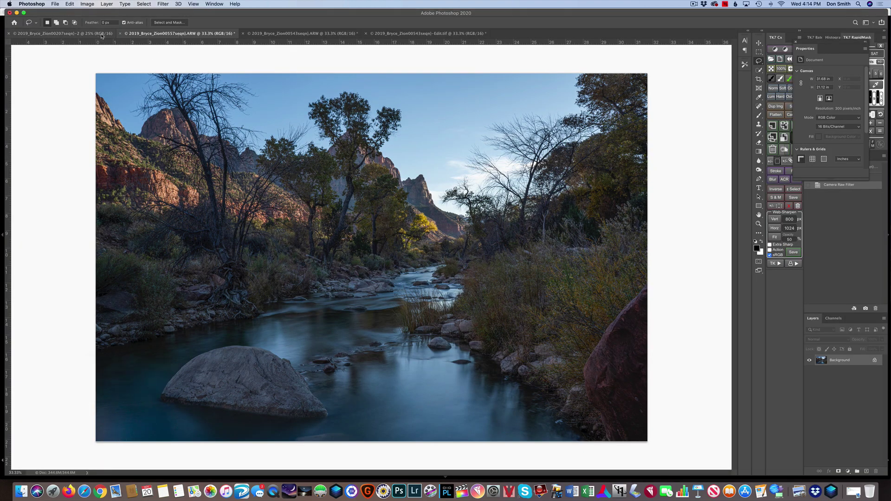
Switch to the Thor's Hammer photo and launch it in Luminar 4 via Filter > Skylum Software
click(100, 34)
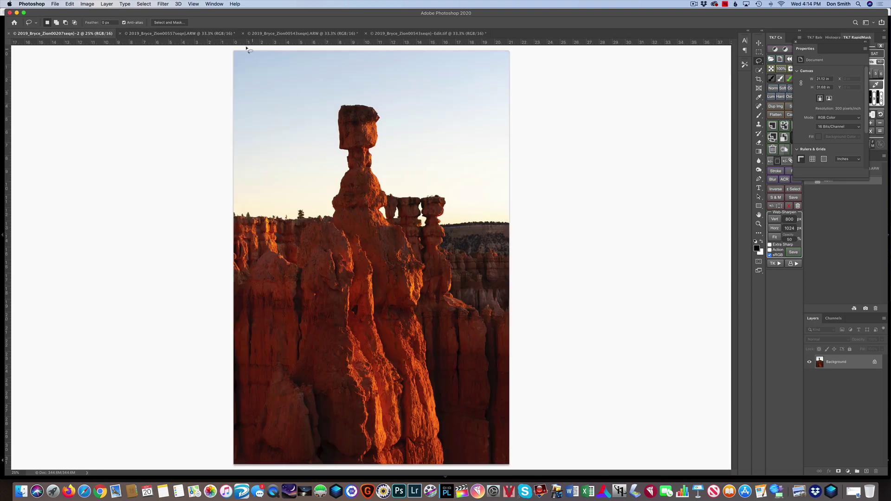
click(163, 5)
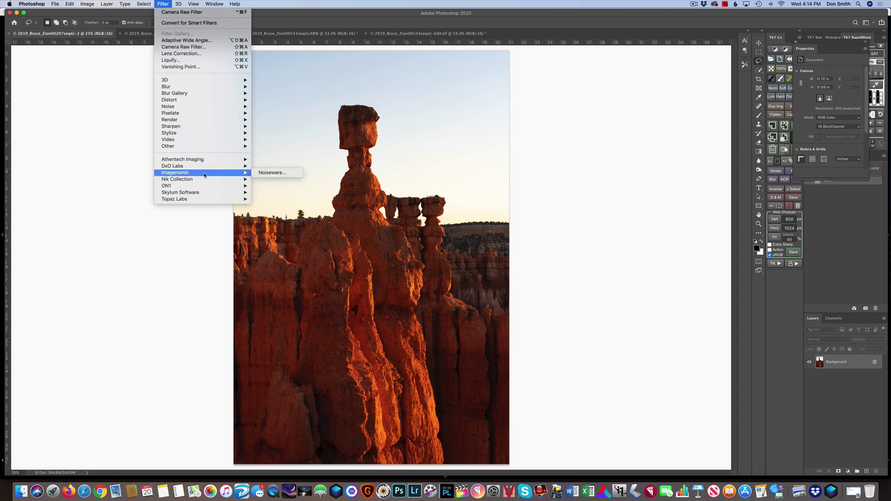
mouse_move(213, 194)
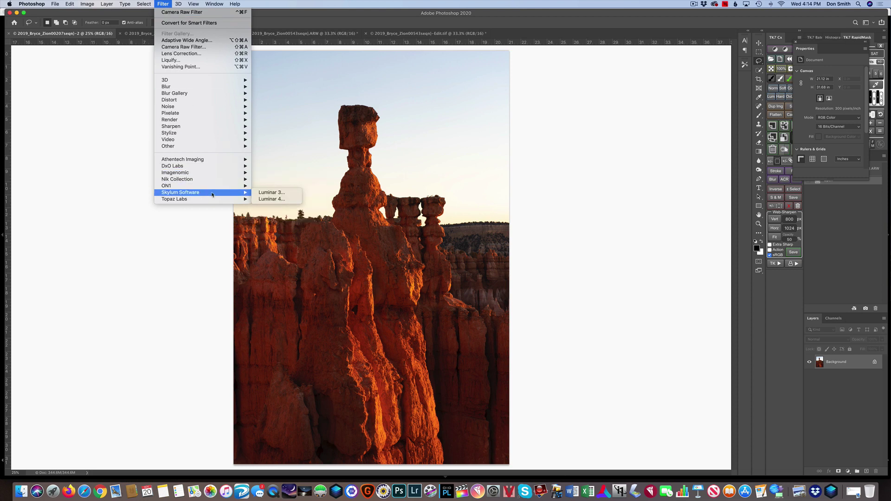
click(262, 199)
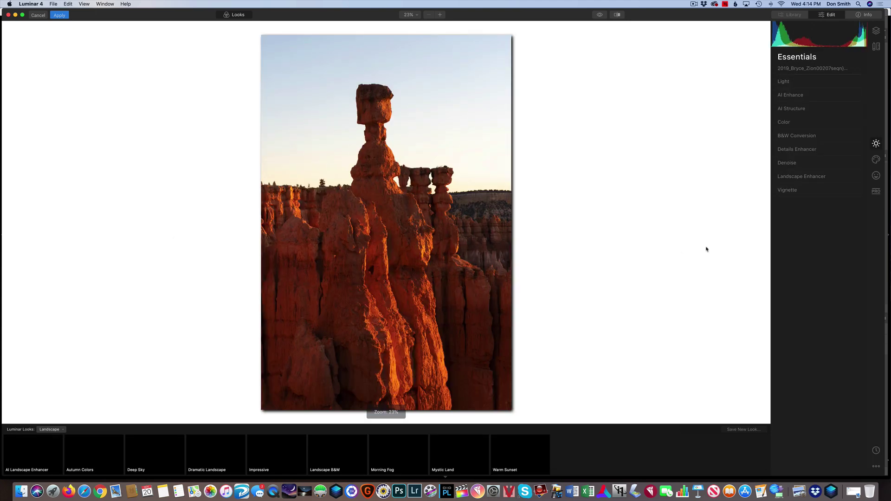
In Creative > AI Sky Replacement, load Don Sunset 3.jpg as a custom sky image
click(876, 160)
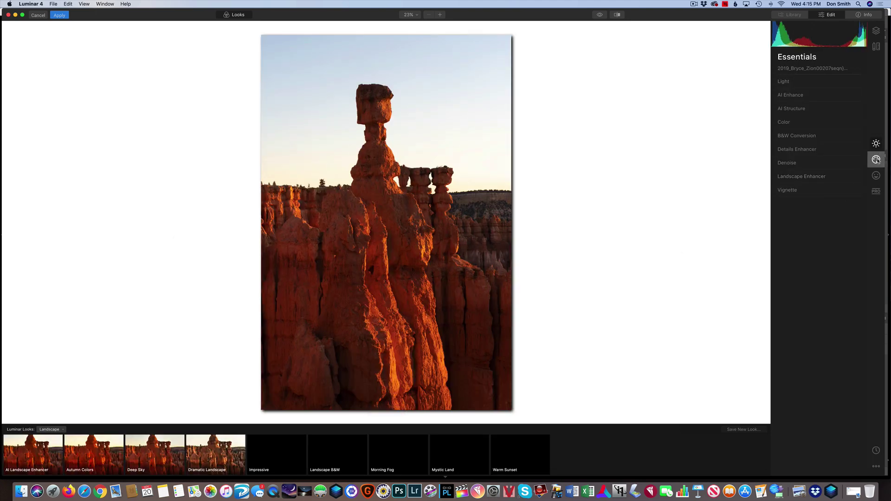
click(827, 82)
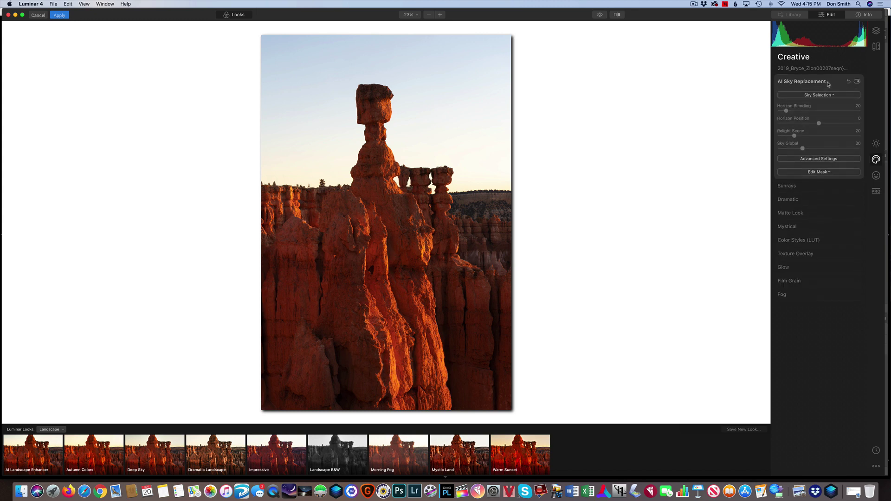
click(818, 97)
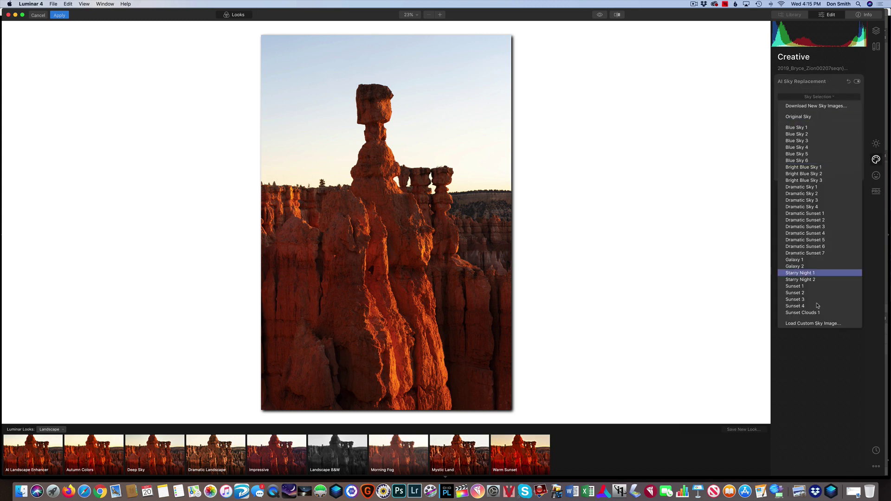
click(813, 323)
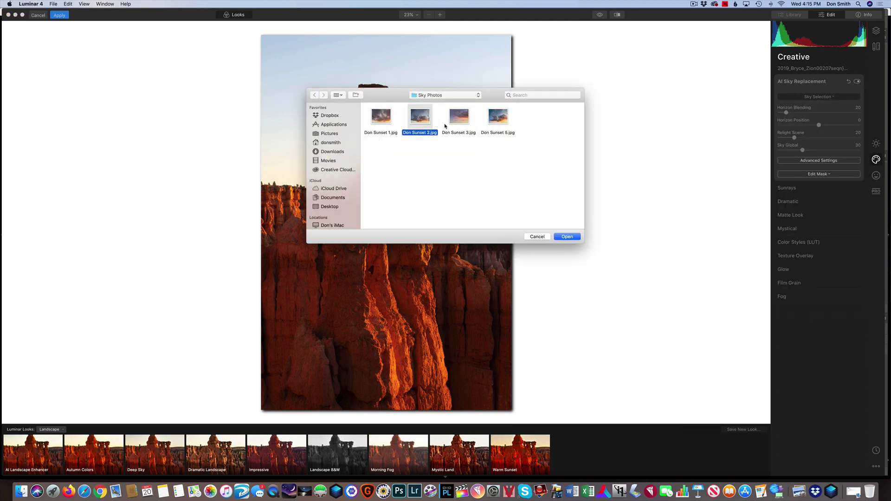
click(450, 121)
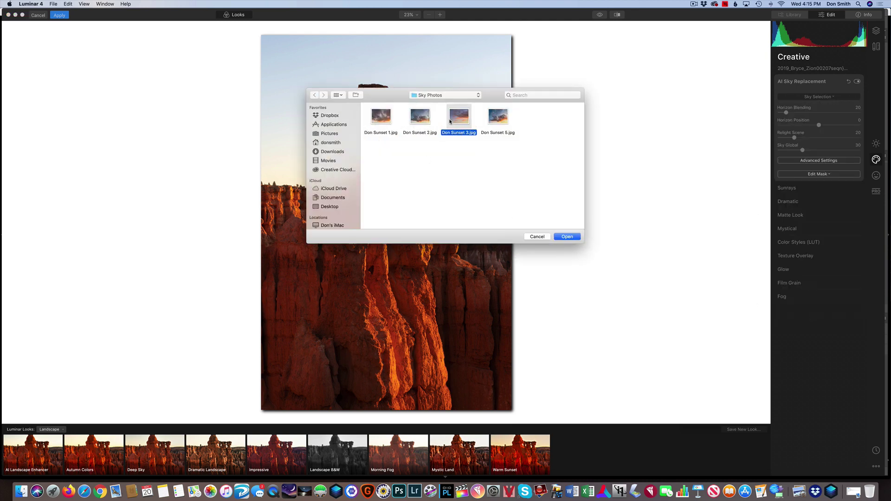
click(567, 237)
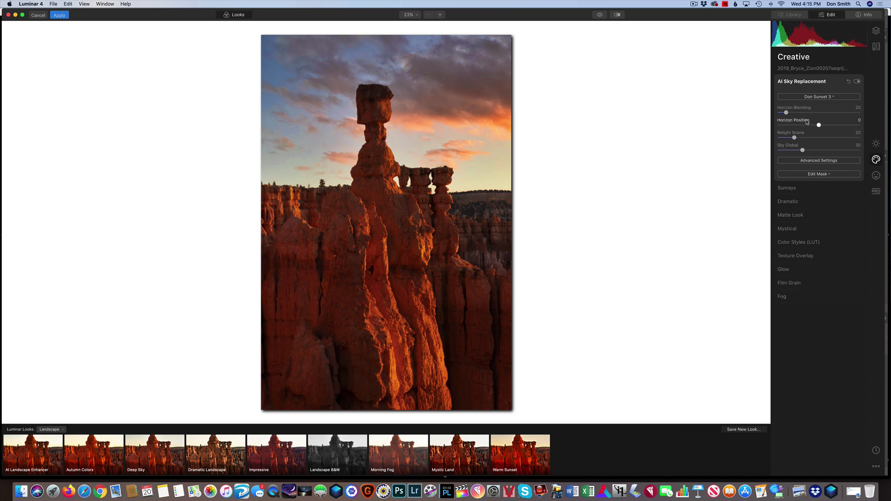
Tune the sky: Horizon Blending 57, stronger Sky Global, Close Gaps 29, Sky Local 86, warmer temperature
drag(786, 112, 811, 130)
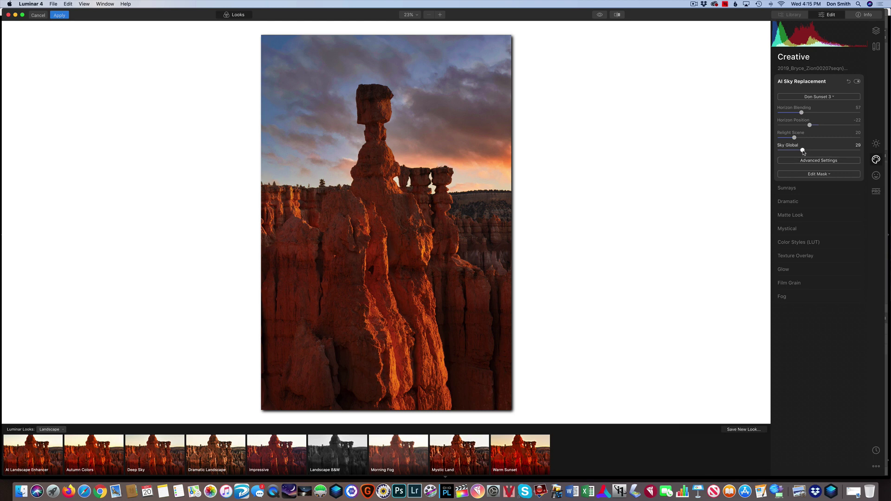
drag(803, 151, 827, 155)
click(814, 163)
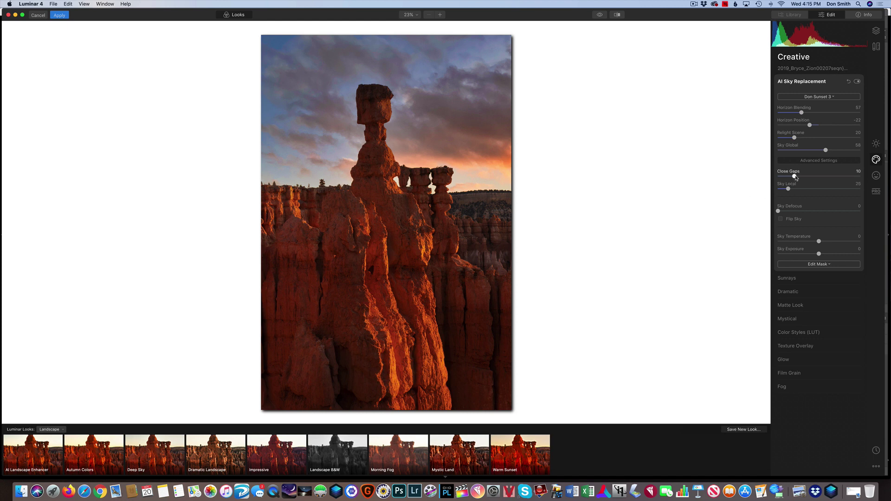
drag(795, 176, 825, 176)
drag(789, 190, 816, 194)
drag(820, 243, 839, 256)
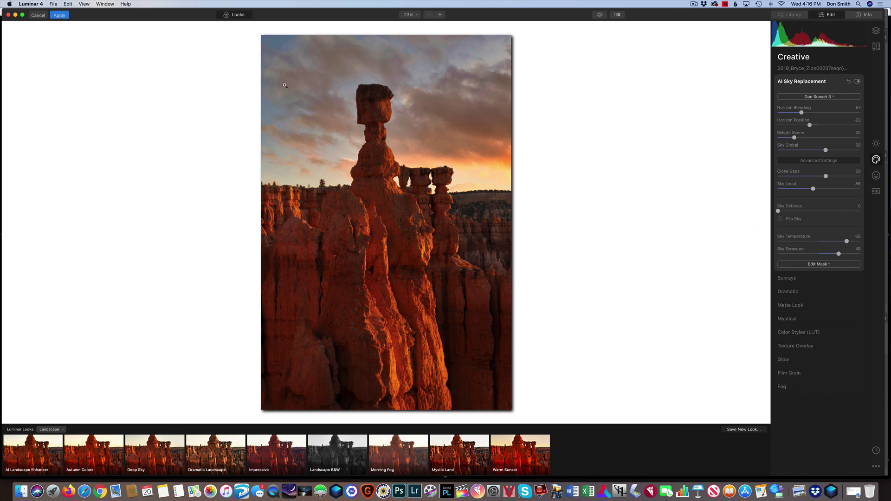
Show a before/after split of Thor's Hammer with the divider moved left, toggling the original preview
click(618, 15)
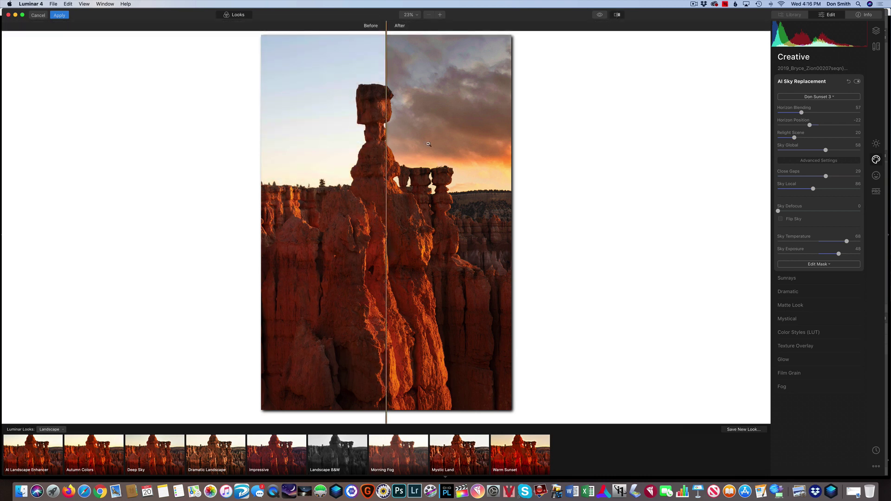
drag(392, 222, 111, 222)
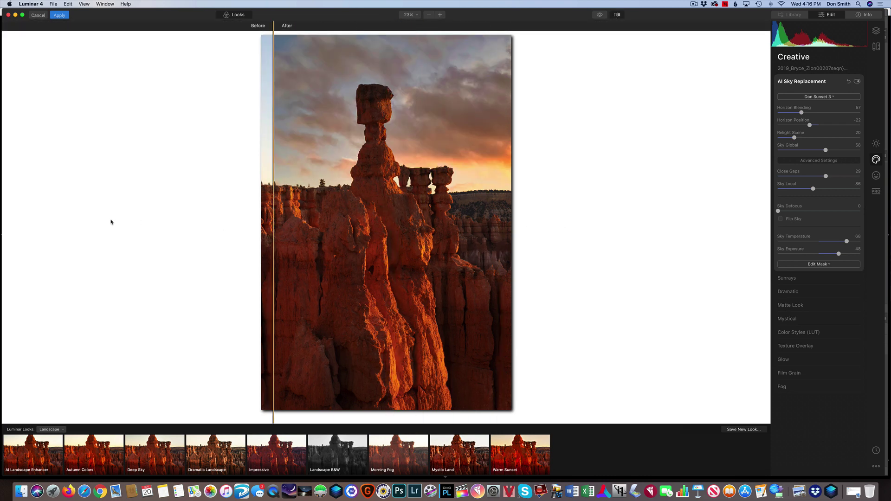
click(599, 14)
click(600, 14)
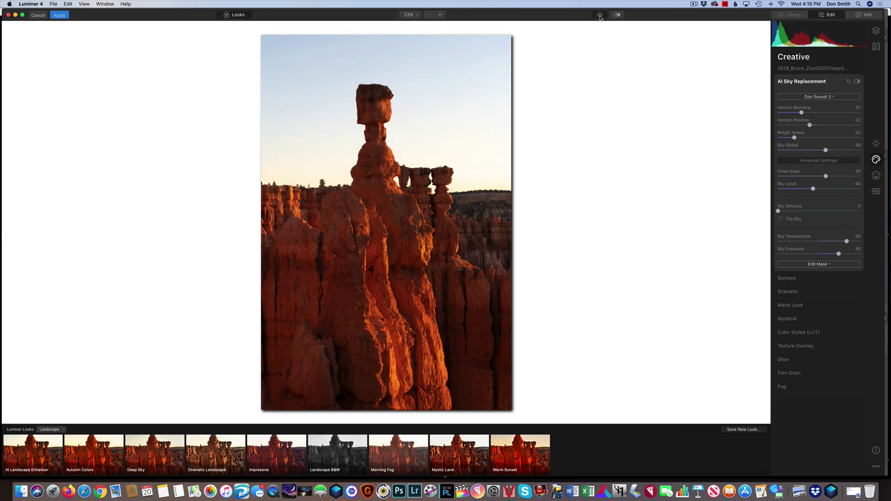
click(600, 15)
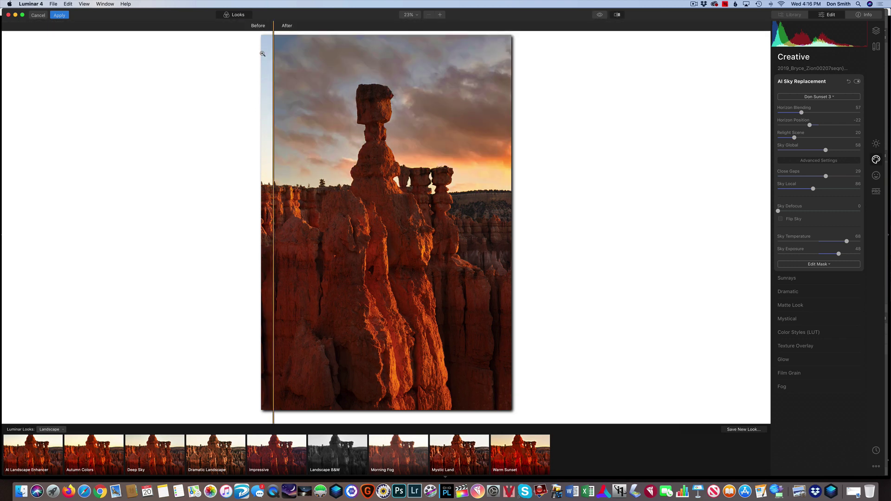